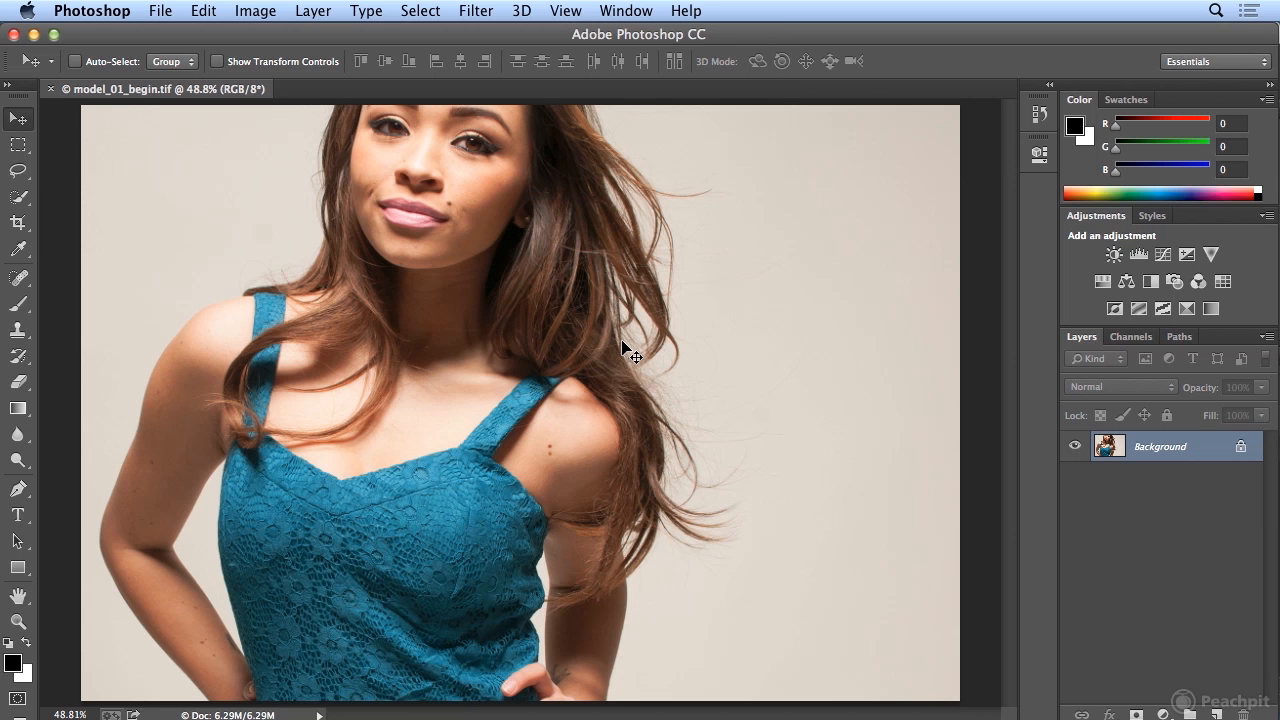
Enlarge the portrait to 200% and bring the model's nose, mouth and chin into view
left_click(582, 6)
left_click(608, 166)
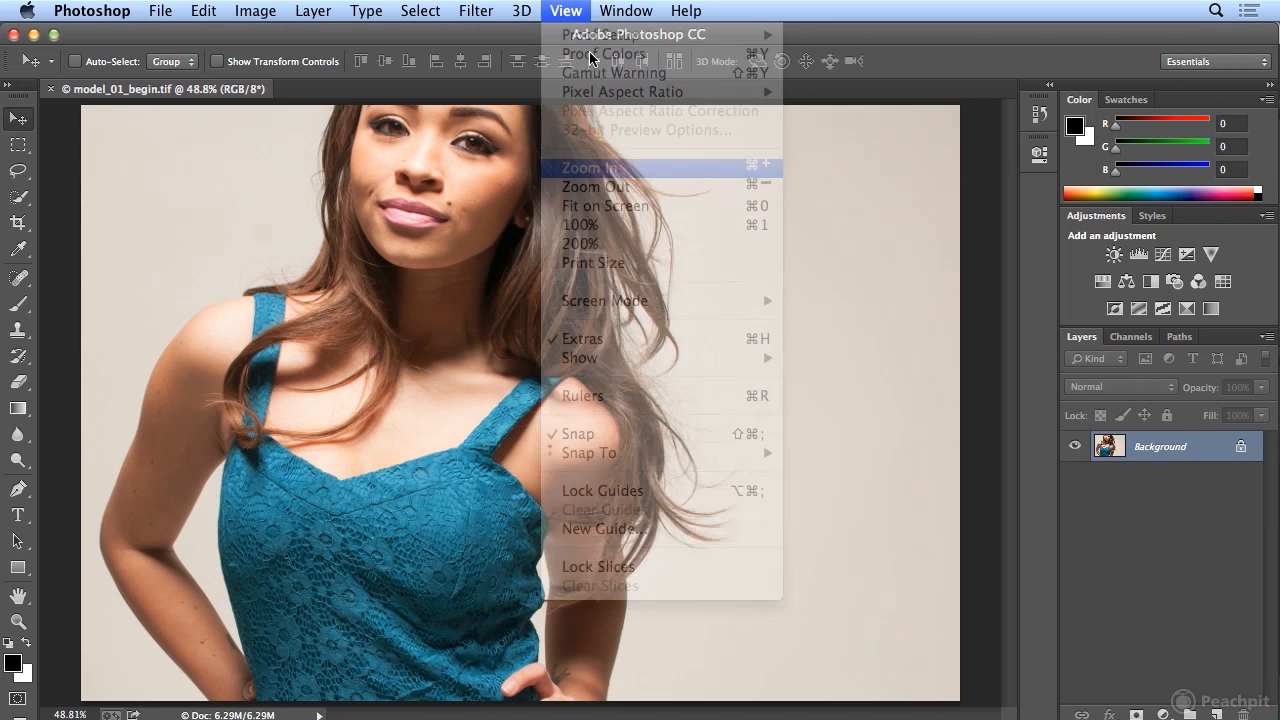
left_click(565, 10)
left_click(598, 169)
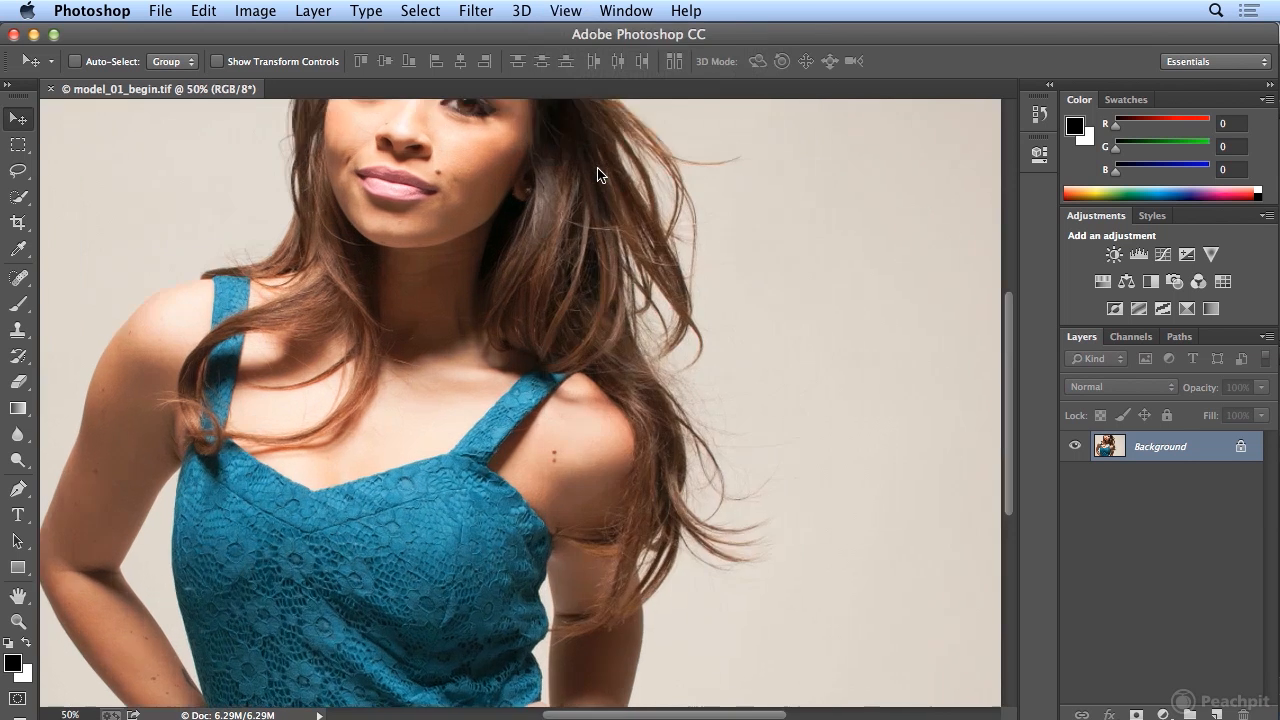
key("super+equal")
key("super+equal")
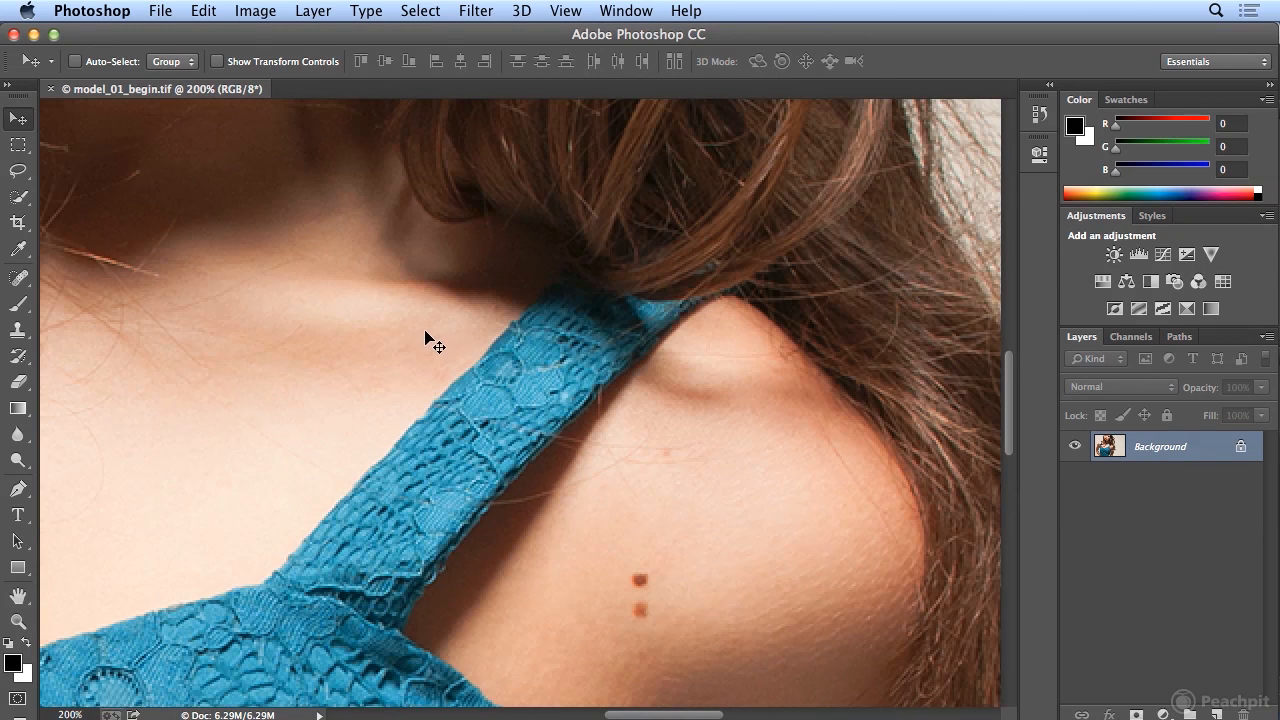
scroll(424, 340, "up", 10)
scroll(424, 340, "up", 3)
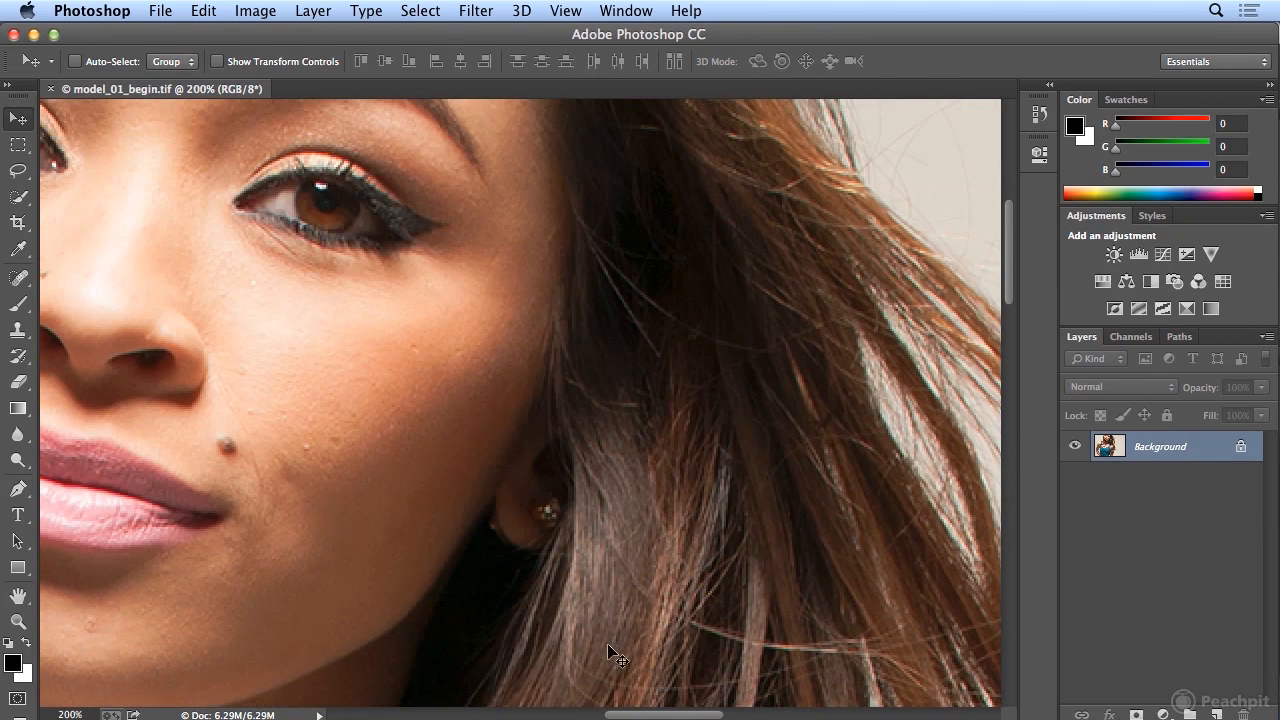
left_click_drag(683, 716, 621, 716)
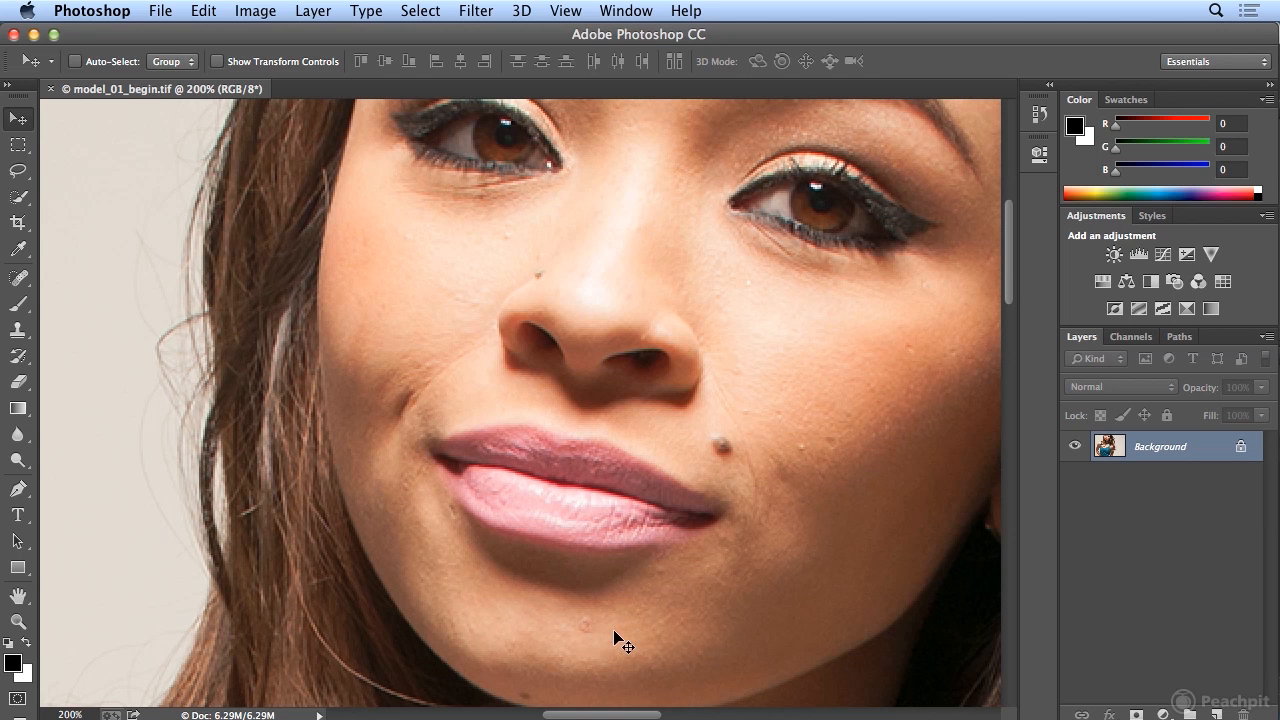
Remove the small blemish on the chin with the Patch Tool, sampling clean skin beside it, and deselect
left_click(31, 282)
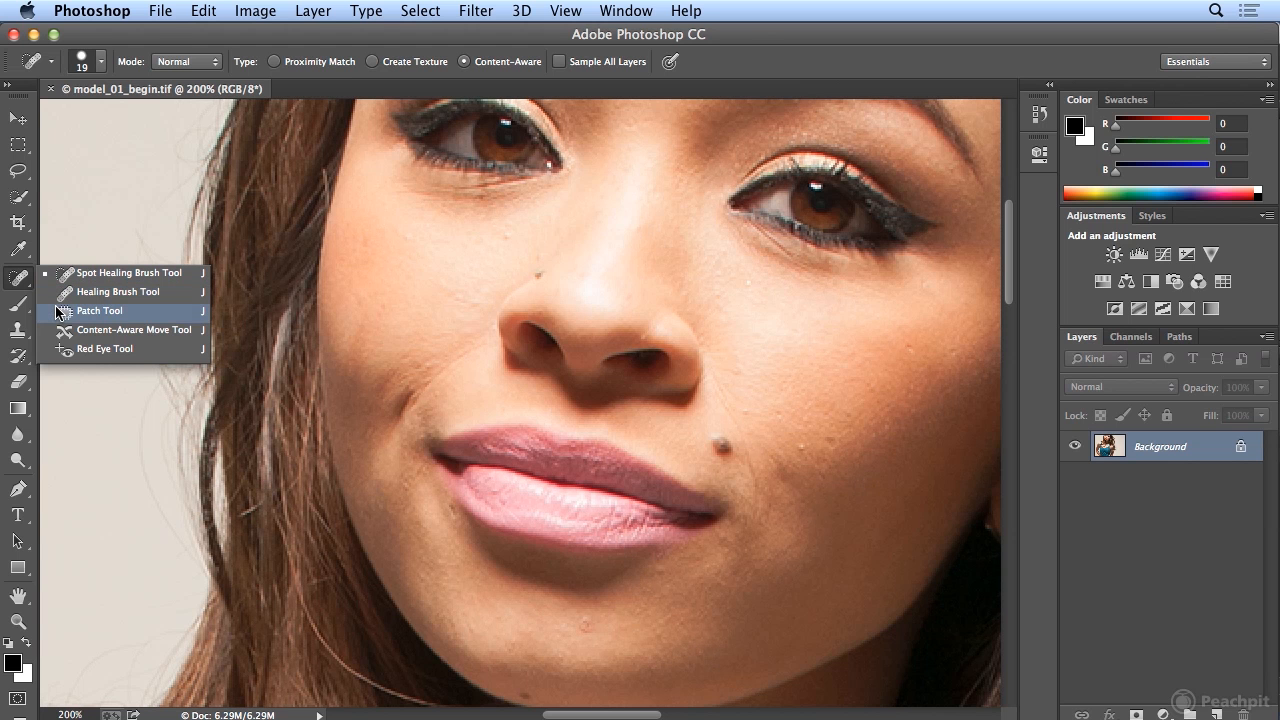
left_click(99, 311)
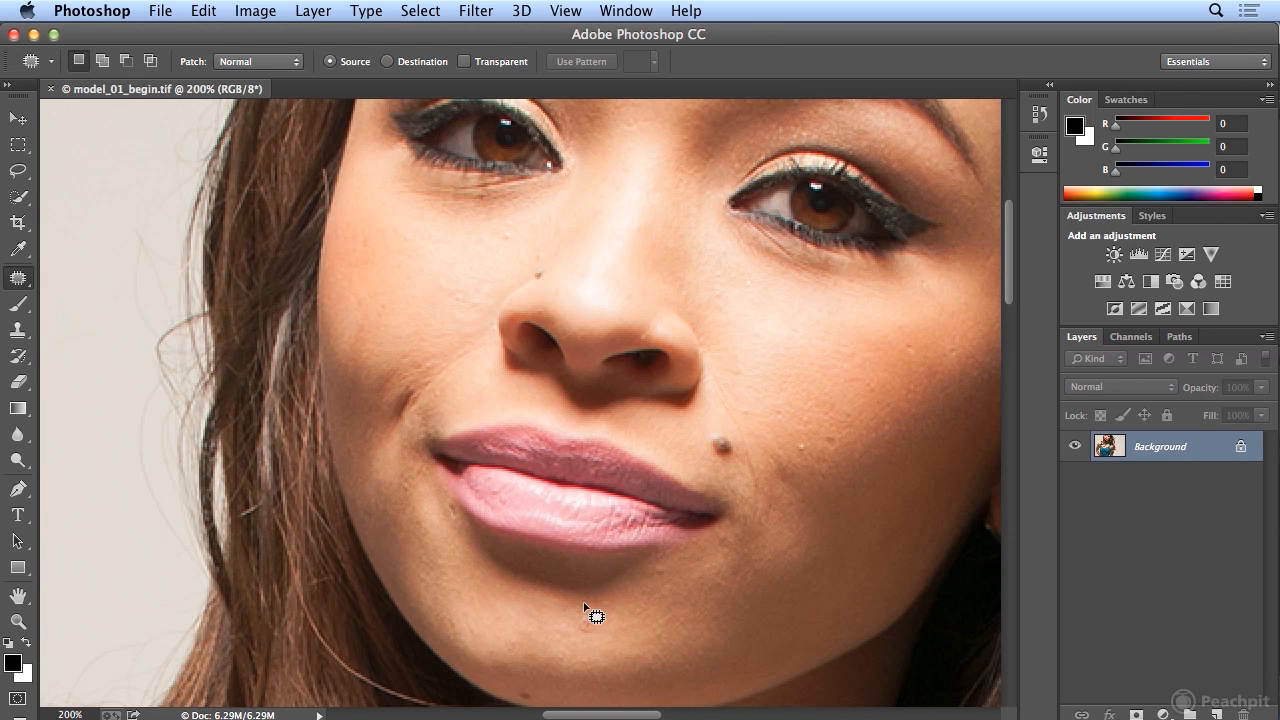
mouse_move(593, 608)
left_mouse_down()
mouse_move(580, 603)
mouse_move(570, 636)
mouse_move(606, 638)
mouse_move(598, 604)
mouse_move(576, 602)
left_mouse_up()
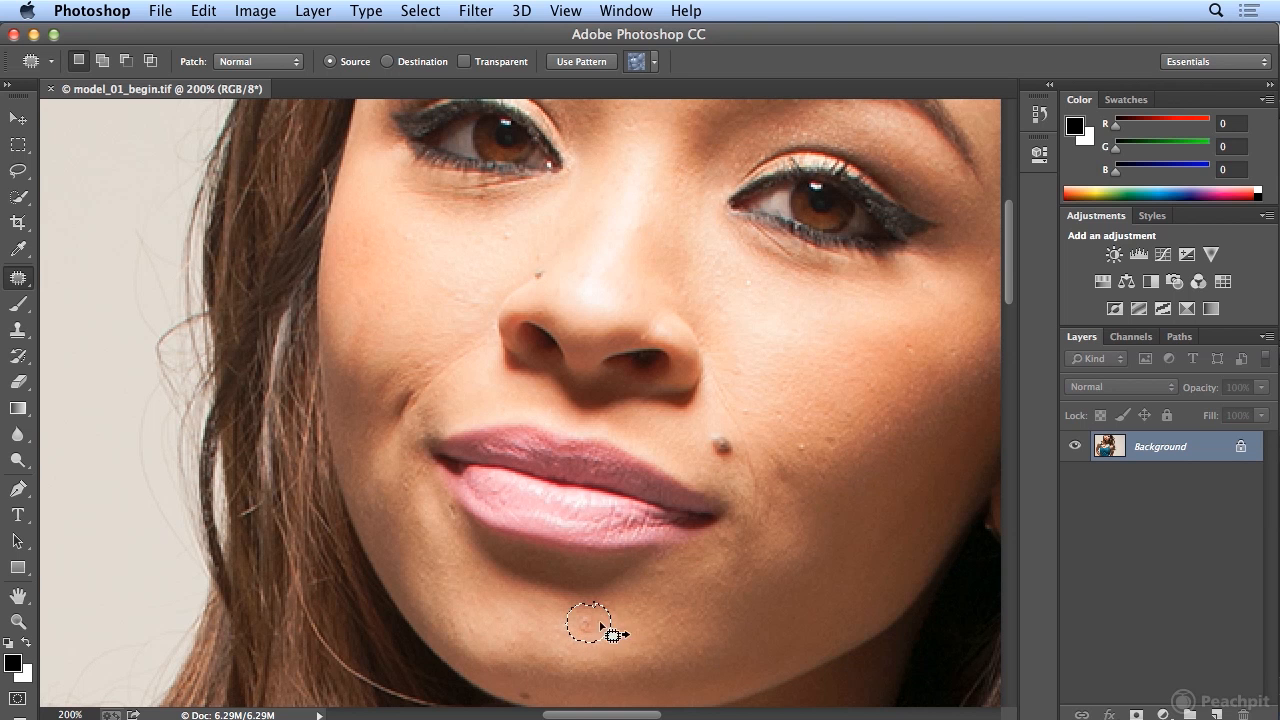
left_click_drag(587, 628, 670, 613)
key("super+d")
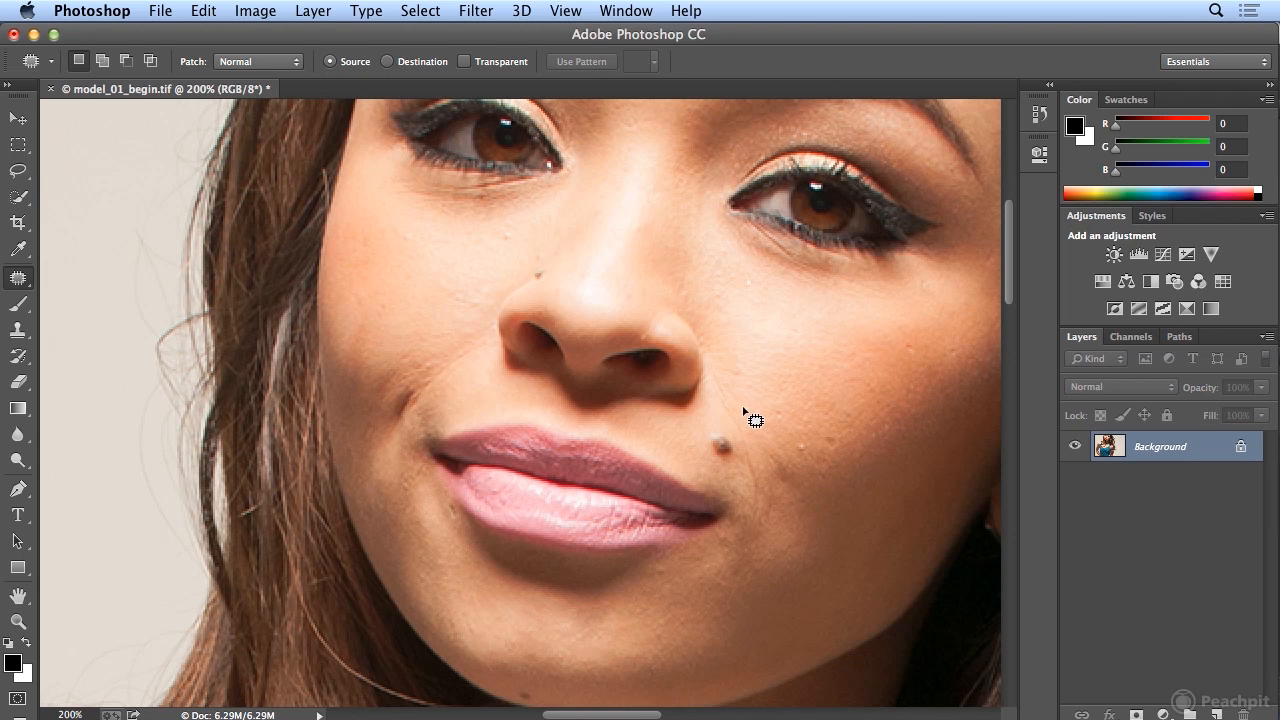
Patch the smile line between the nose and mouth on the mole's side with smooth cheek skin, and deselect
mouse_move(731, 389)
left_mouse_down()
mouse_move(706, 367)
mouse_move(763, 507)
mouse_move(768, 475)
mouse_move(736, 403)
left_mouse_up()
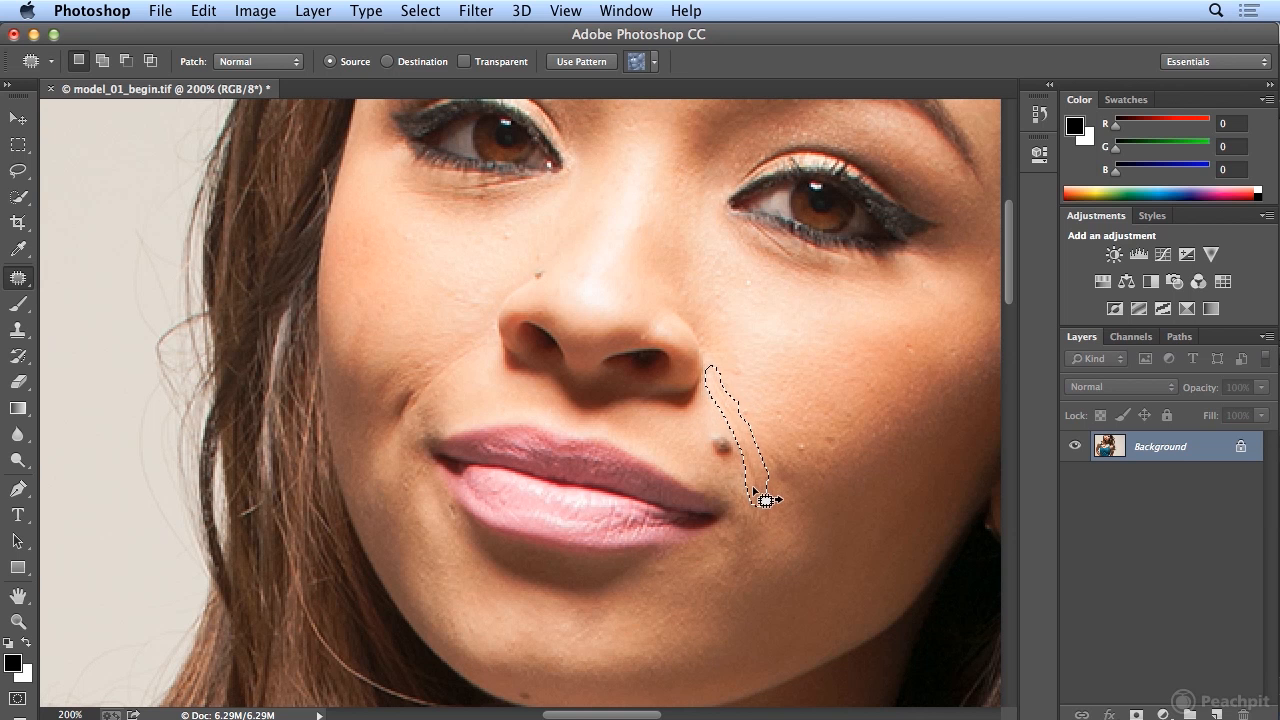
left_click_drag(767, 491, 846, 407)
key("super+d")
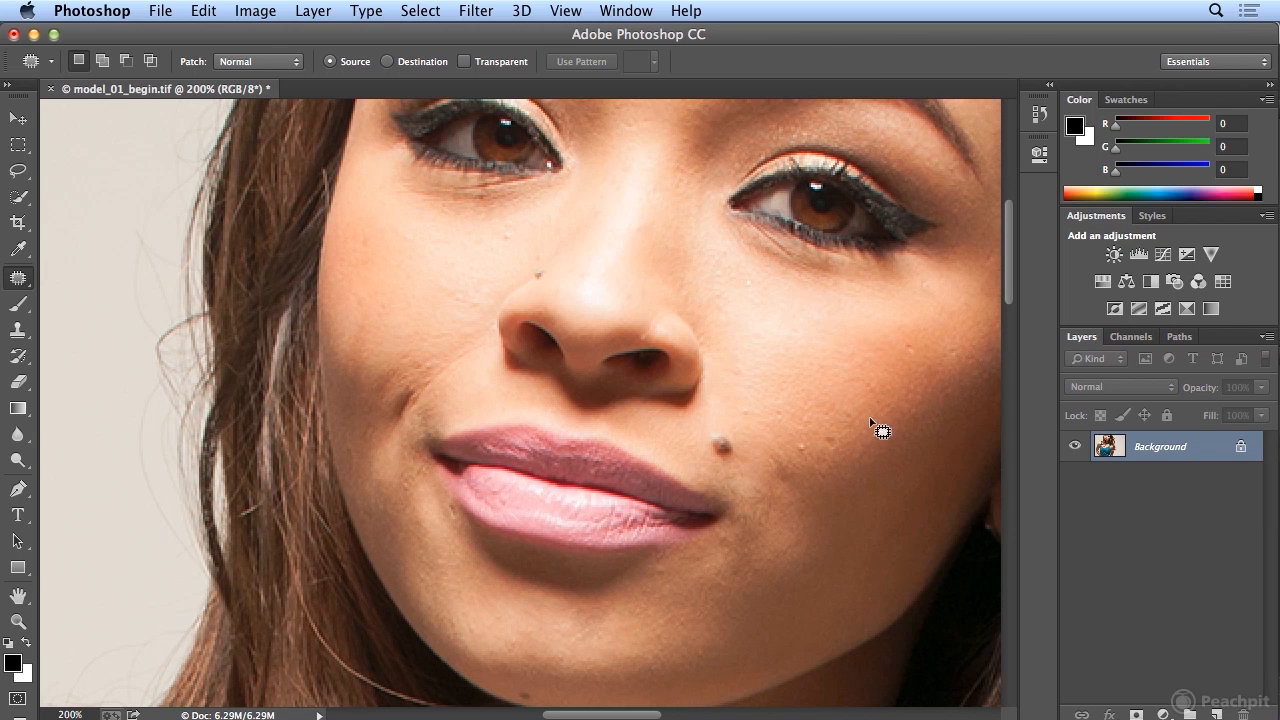
Patch the smile line on the cheek opposite the mole with smooth skin from higher on that cheek, and deselect
mouse_move(487, 350)
left_mouse_down()
mouse_move(406, 417)
mouse_move(438, 364)
mouse_move(485, 338)
mouse_move(493, 352)
left_mouse_up()
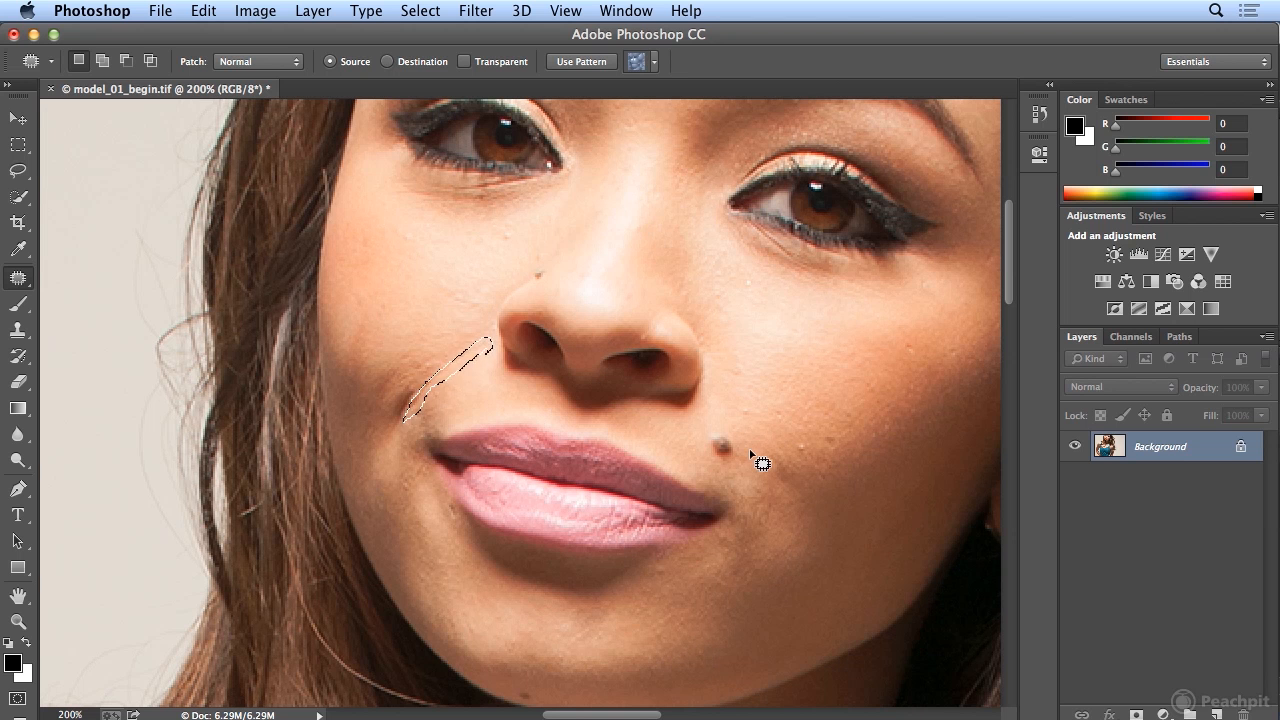
scroll(755, 455, "up", 5)
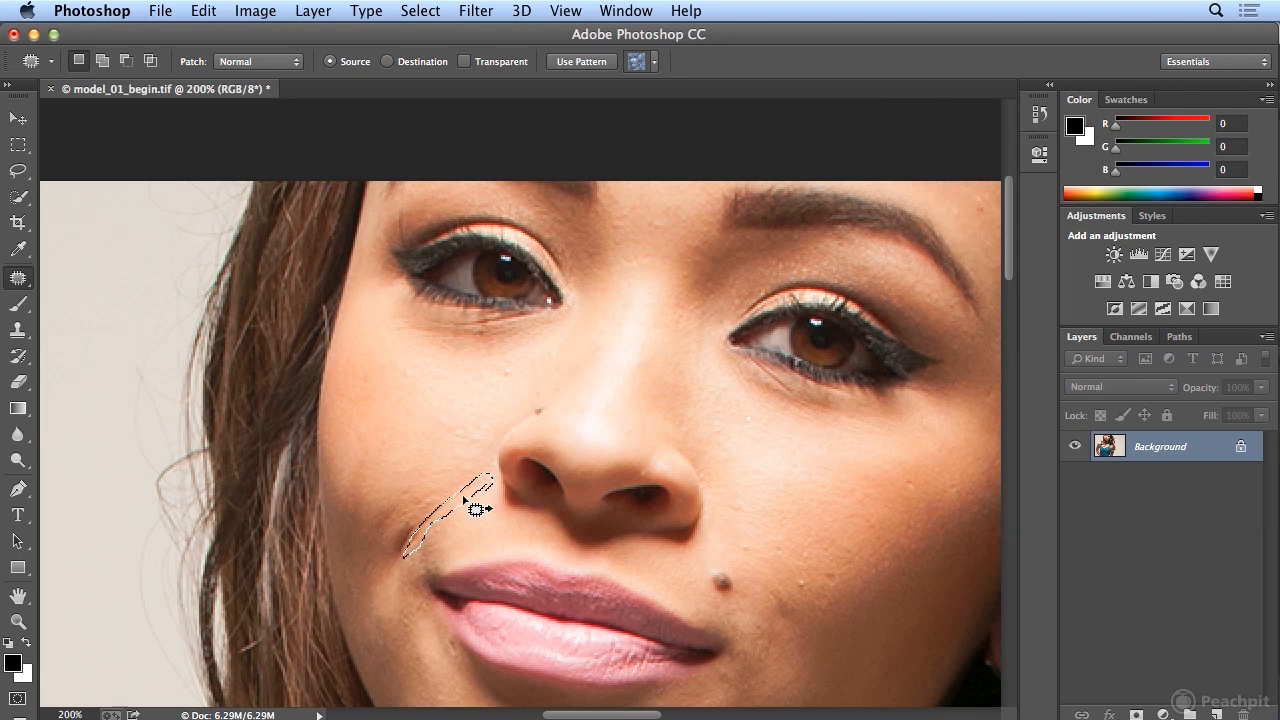
left_click_drag(477, 509, 442, 408)
key("super+d")
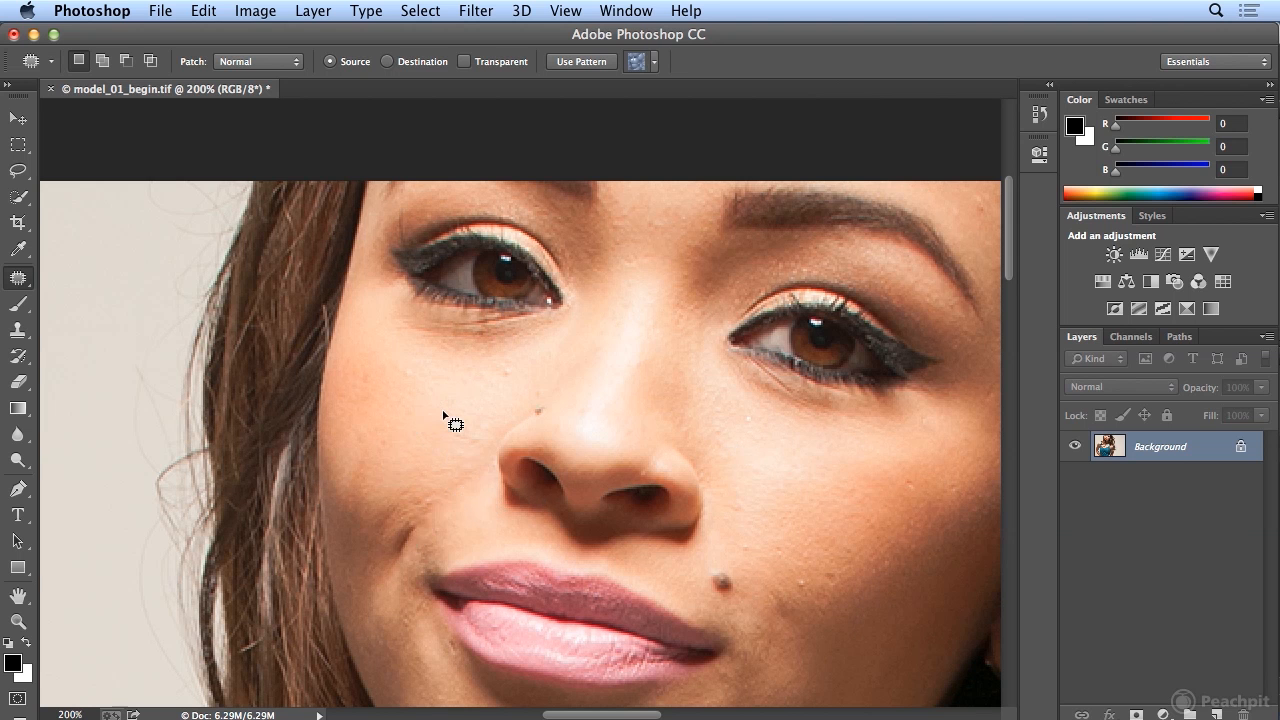
Patch the two horizontal creases on the neck below the chin with smoother neck skin, clearing the selection after each
scroll(697, 517, "down", 3)
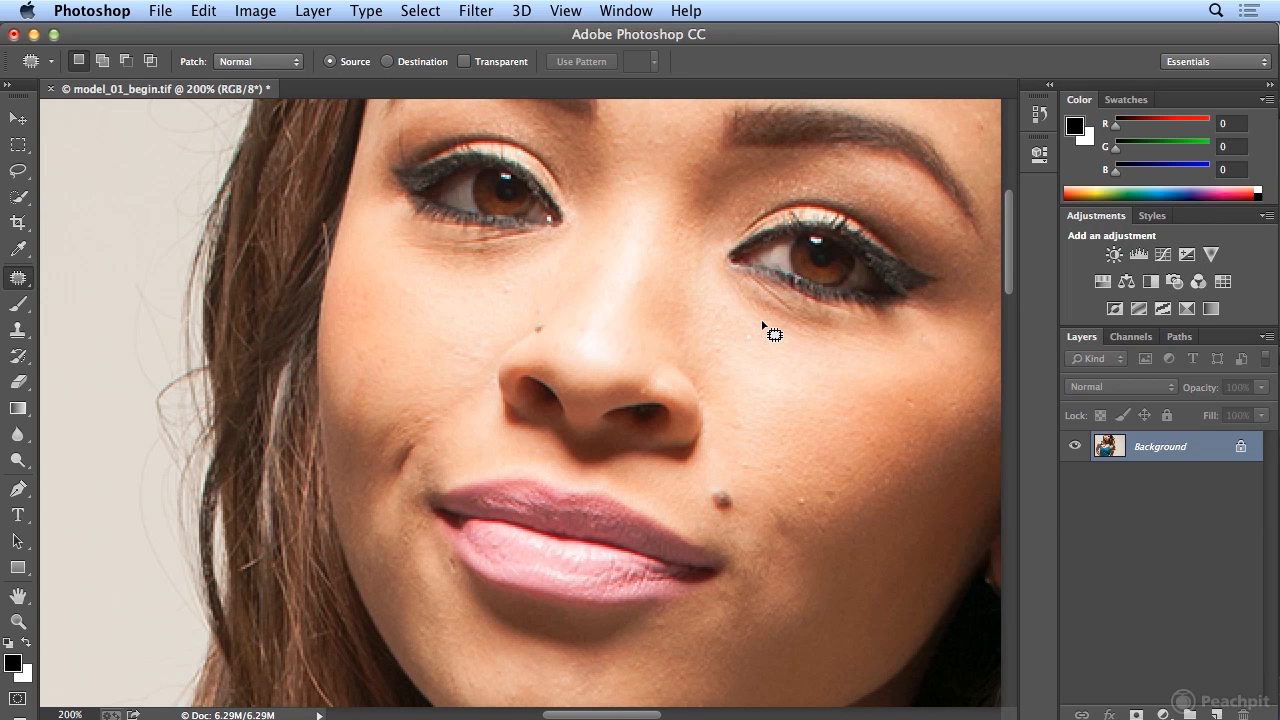
scroll(773, 333, "down", 10)
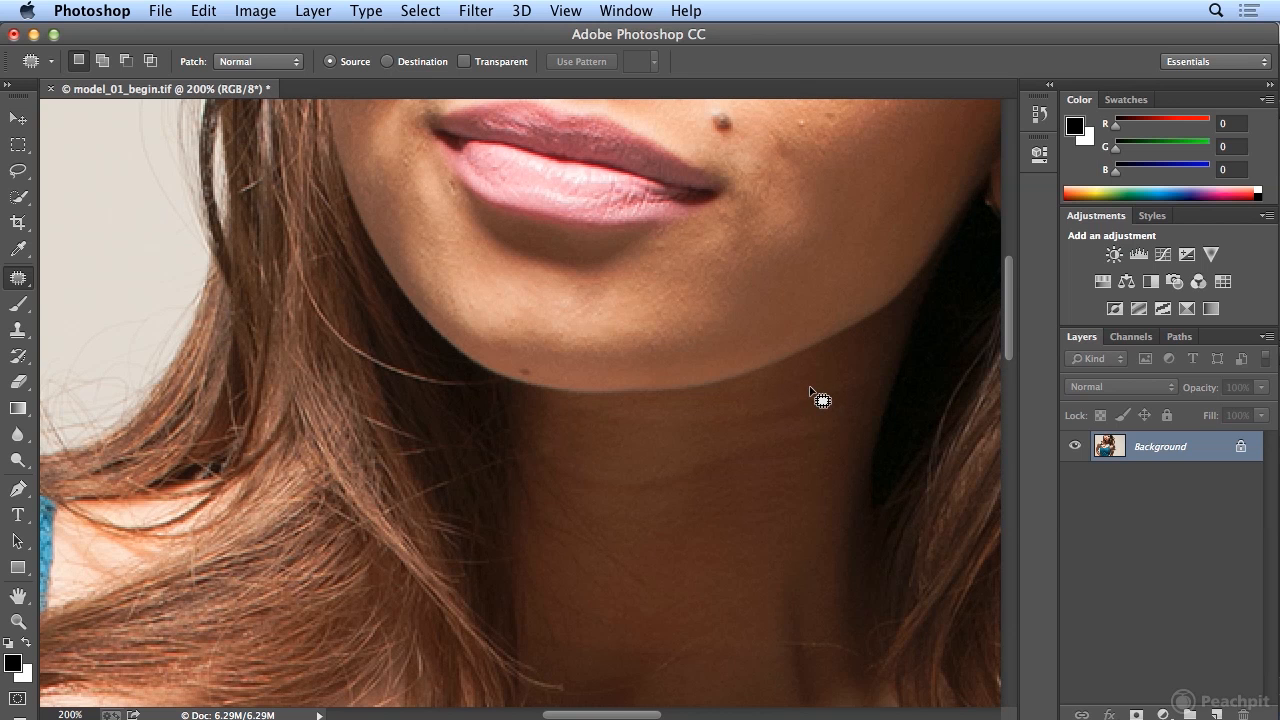
mouse_move(810, 388)
left_mouse_down()
mouse_move(866, 372)
mouse_move(660, 420)
mouse_move(580, 411)
mouse_move(560, 422)
mouse_move(802, 438)
mouse_move(848, 419)
mouse_move(875, 391)
mouse_move(866, 383)
mouse_move(820, 408)
mouse_move(815, 478)
left_mouse_up()
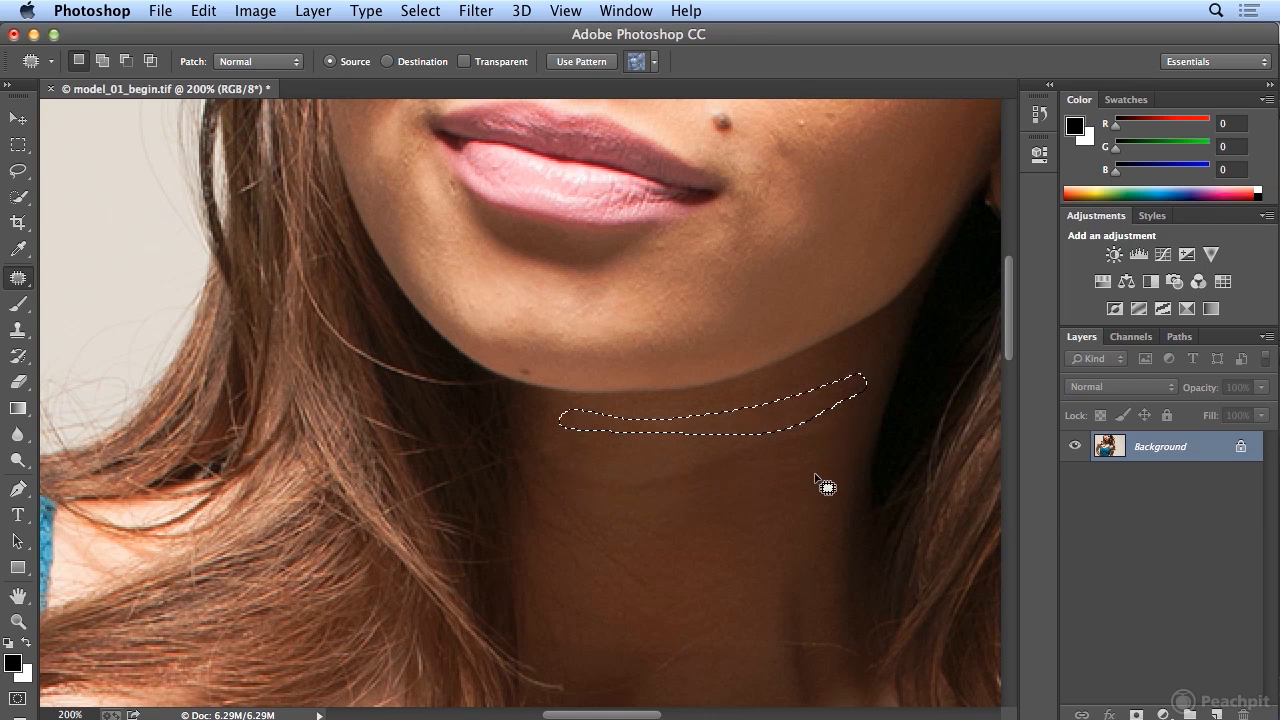
key("super+d")
mouse_move(682, 455)
left_mouse_down()
mouse_move(558, 465)
mouse_move(566, 482)
mouse_move(622, 495)
mouse_move(860, 460)
mouse_move(828, 426)
mouse_move(802, 440)
mouse_move(797, 428)
left_mouse_up()
key("ctrl+d")
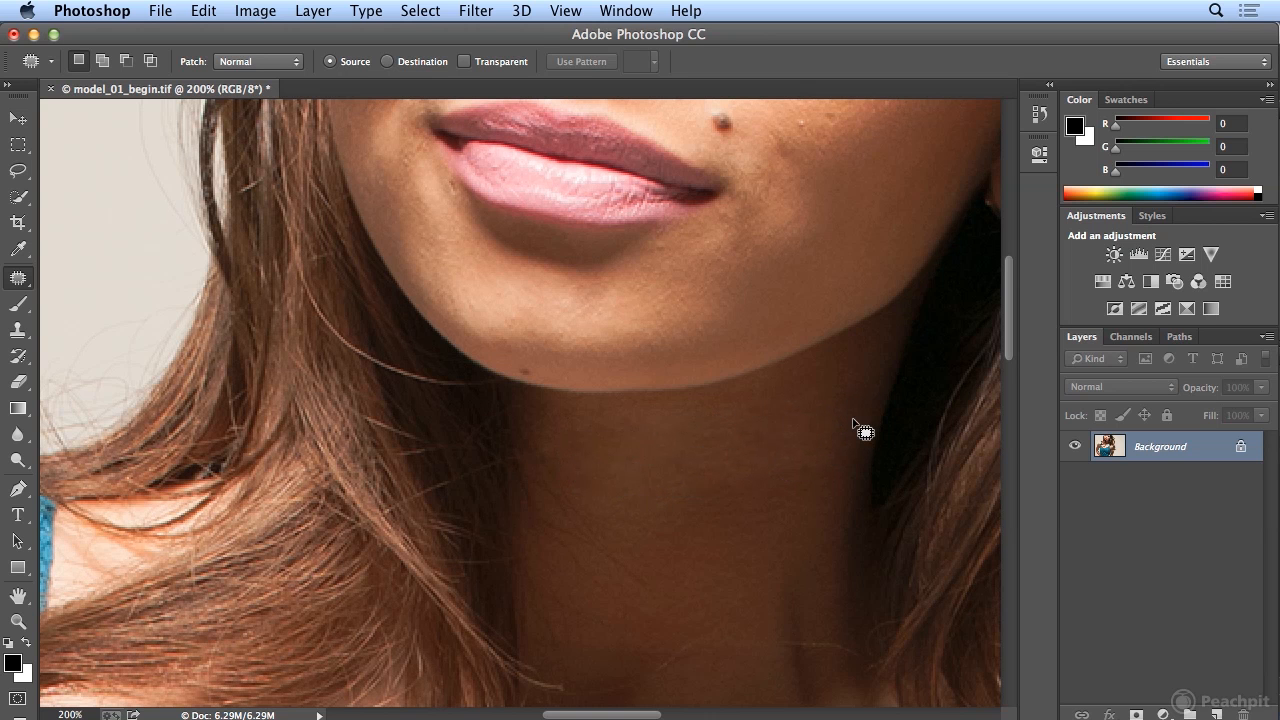
View the face at 100% and compare the opened image with the retouched version using the history states
key("super+minus")
key("super+minus")
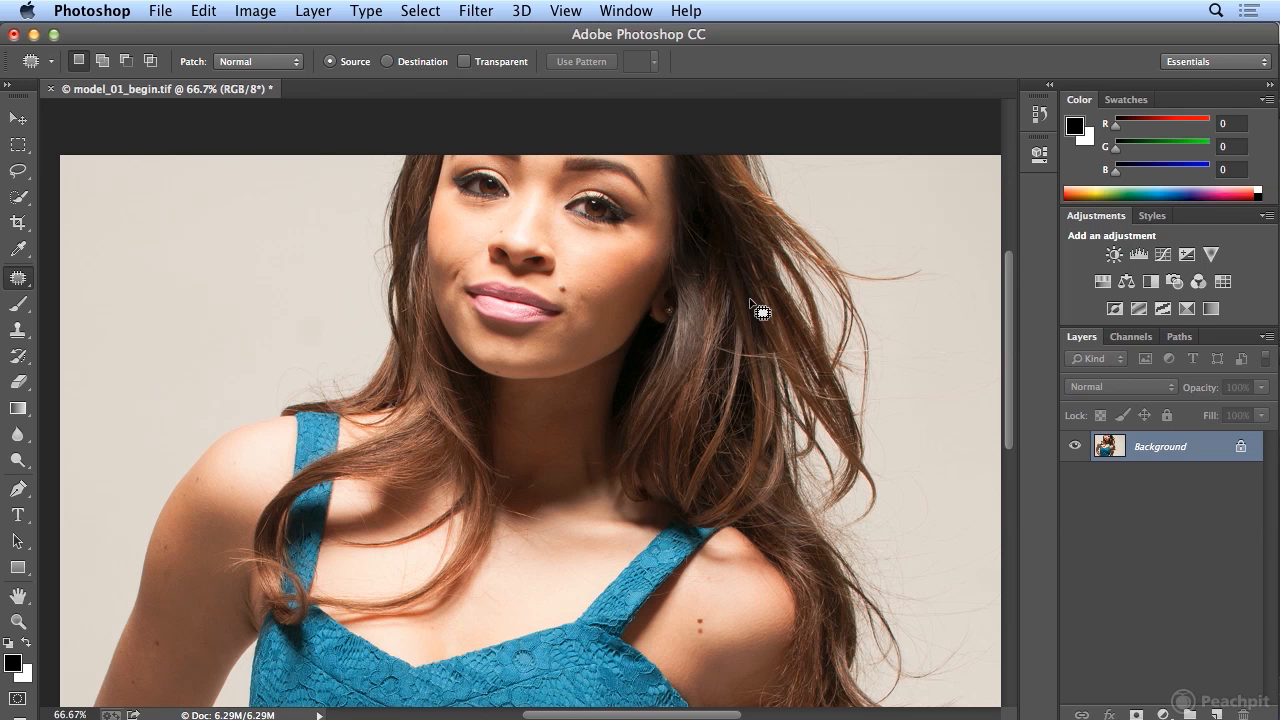
key("super+plus")
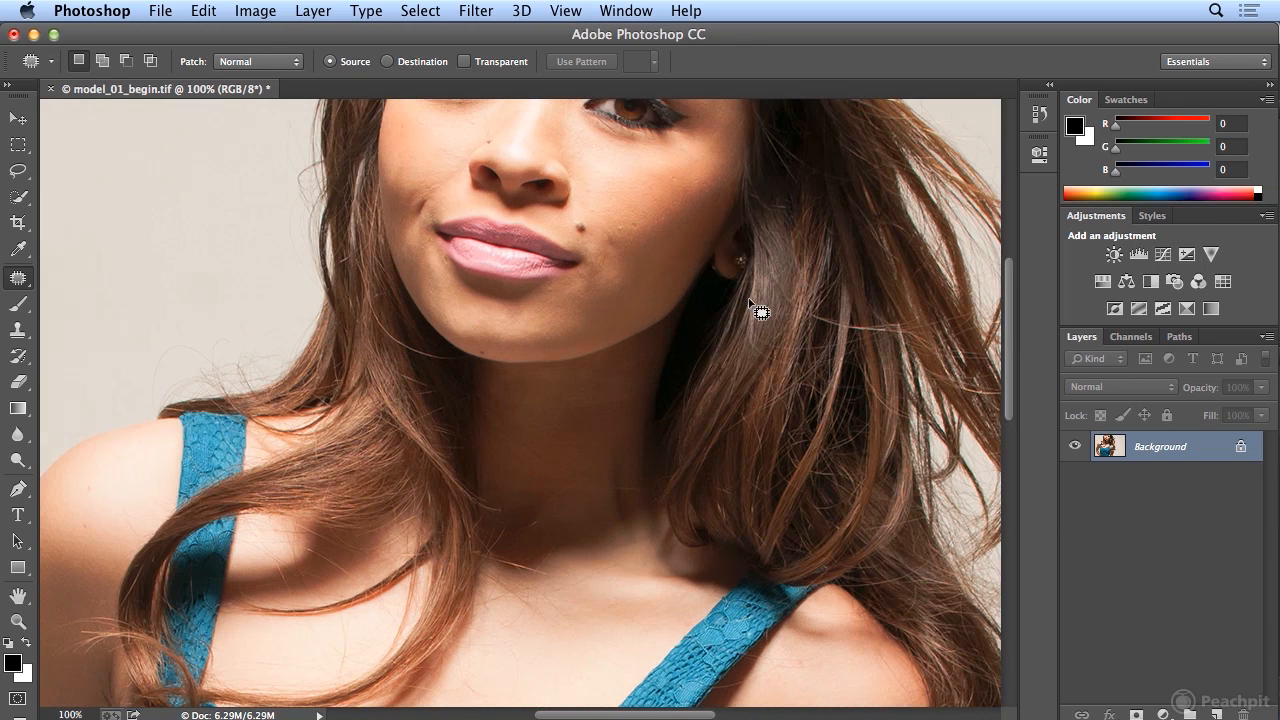
scroll(758, 311, "up", 5)
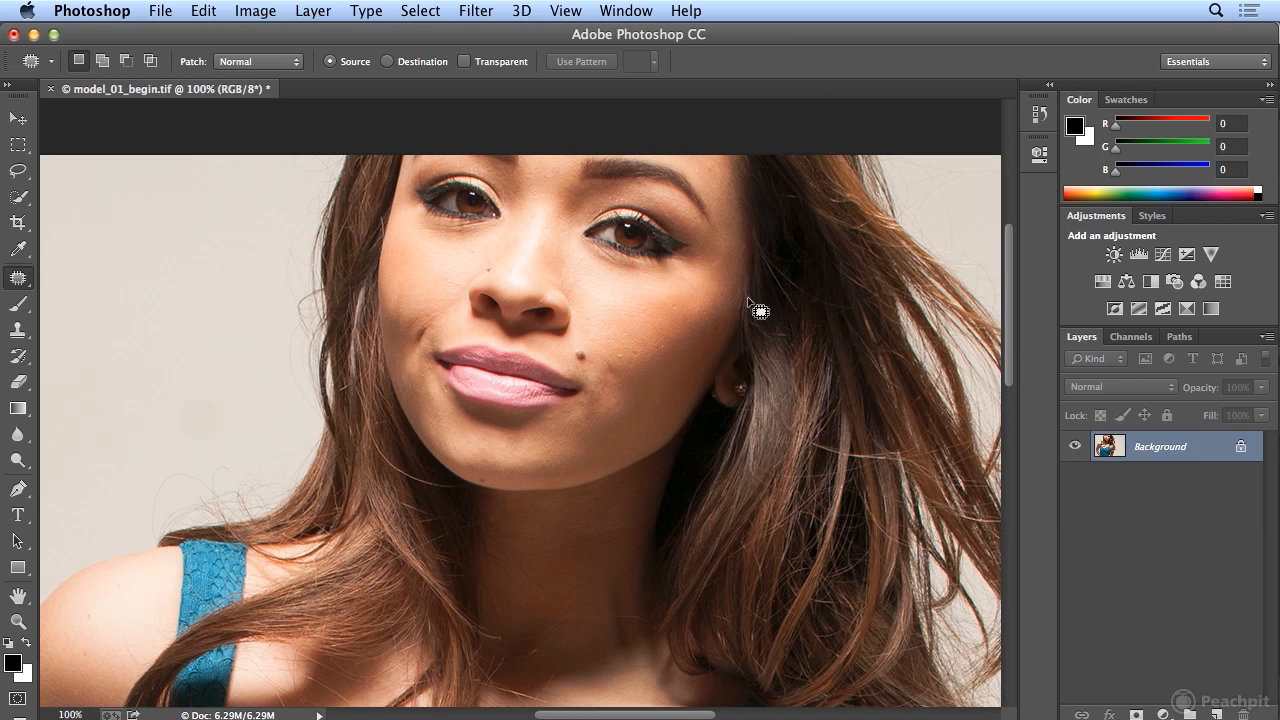
left_click(1040, 114)
left_click_drag(1005, 210, 986, 565)
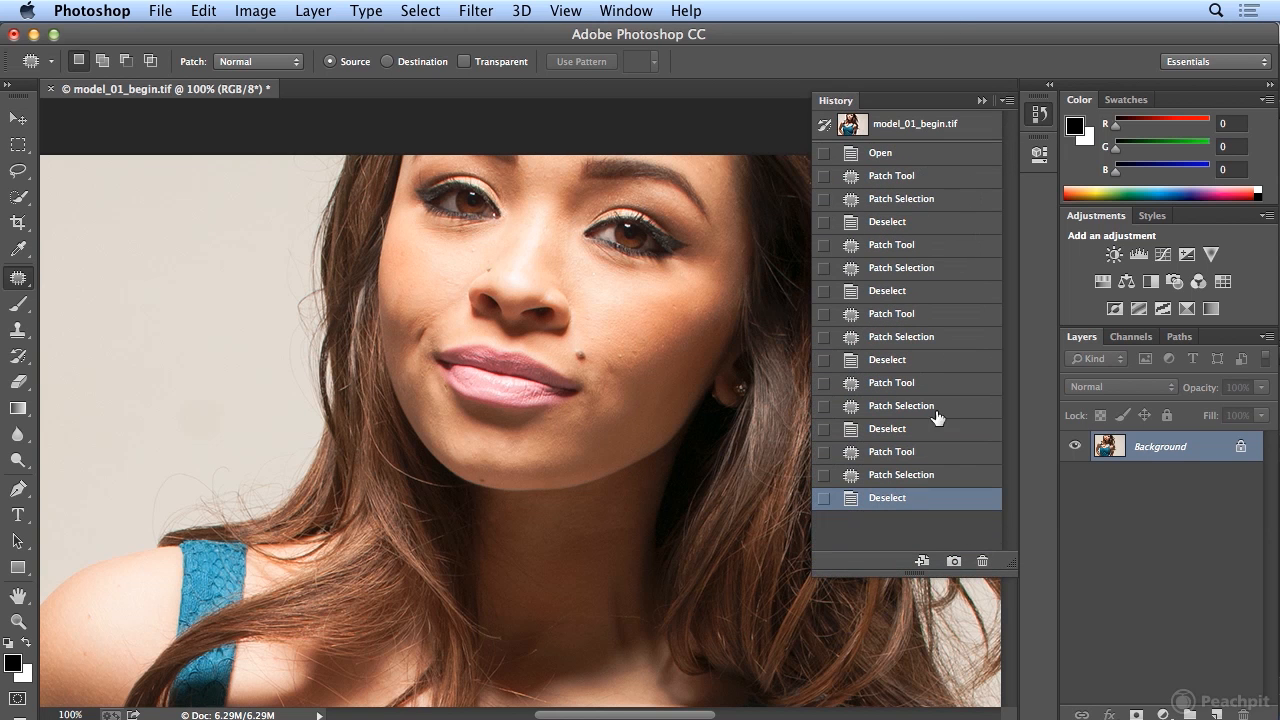
left_click(898, 160)
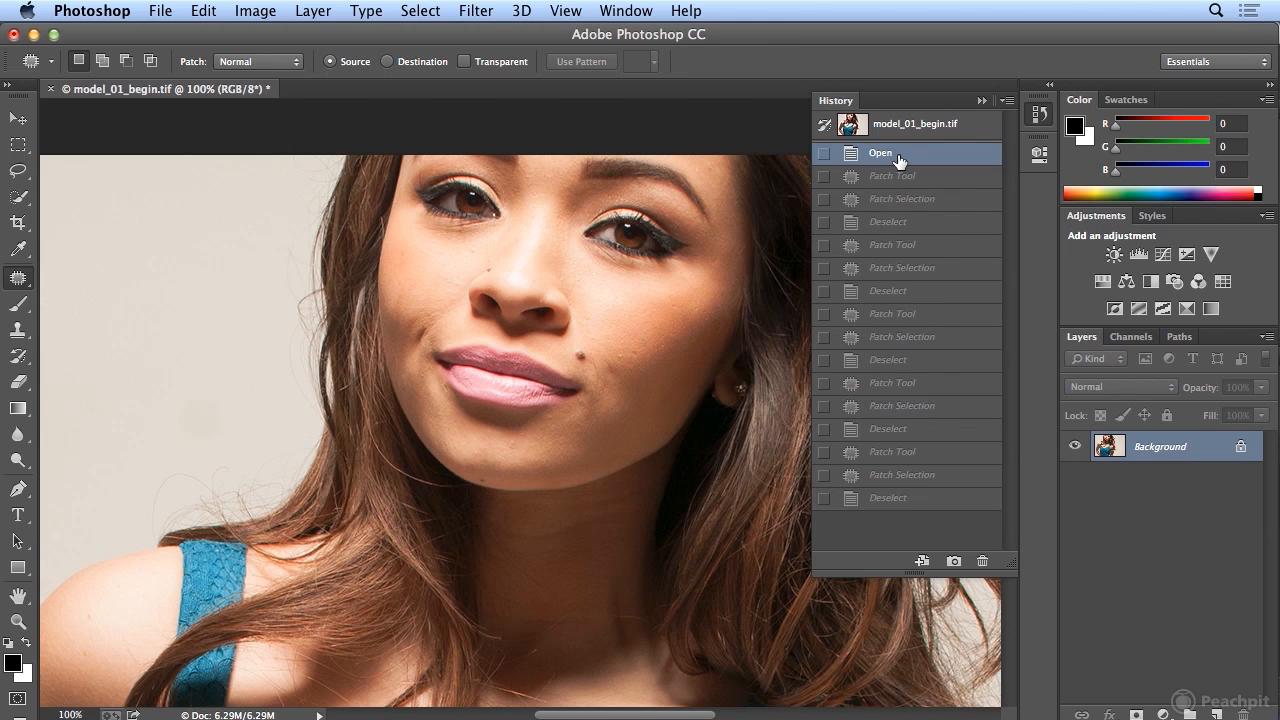
left_click(912, 498)
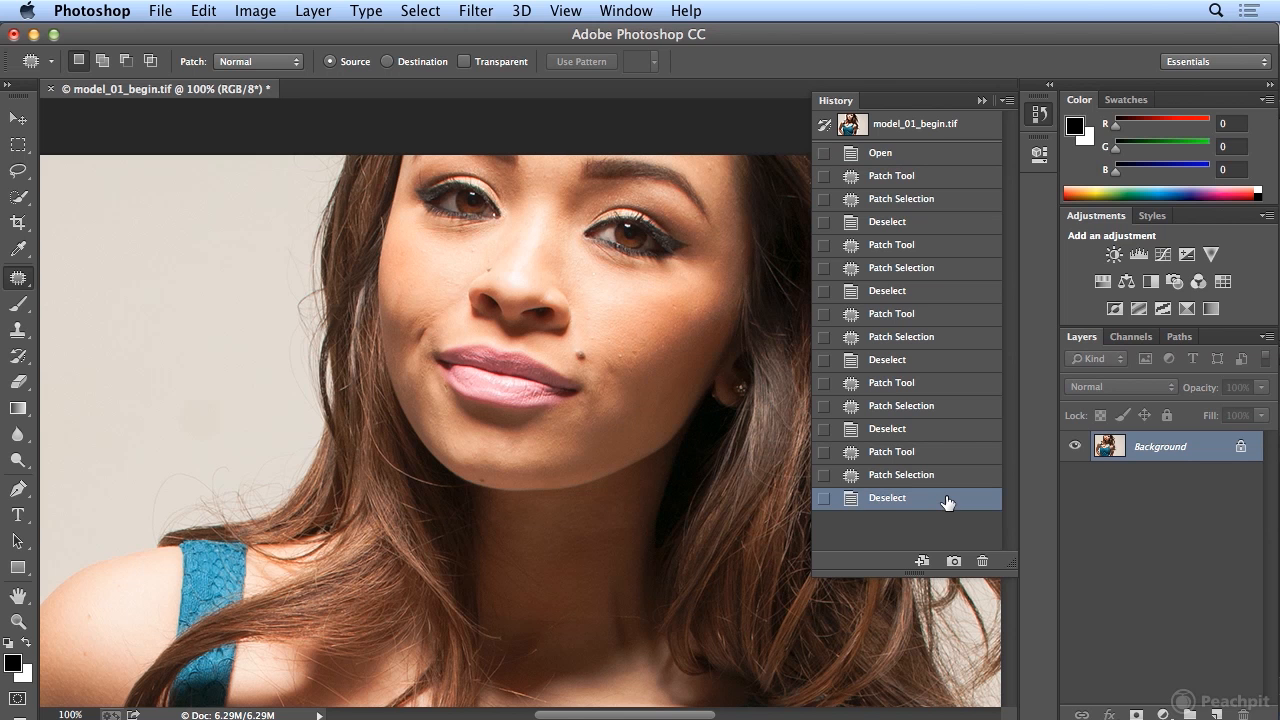
Try another patch on the side of the neck below the jaw, undo it by stepping backward, and clear the selection
mouse_move(628, 515)
left_mouse_down()
mouse_move(566, 540)
mouse_move(629, 541)
mouse_move(640, 509)
mouse_move(629, 514)
mouse_move(637, 563)
left_mouse_up()
key("ctrl+d")
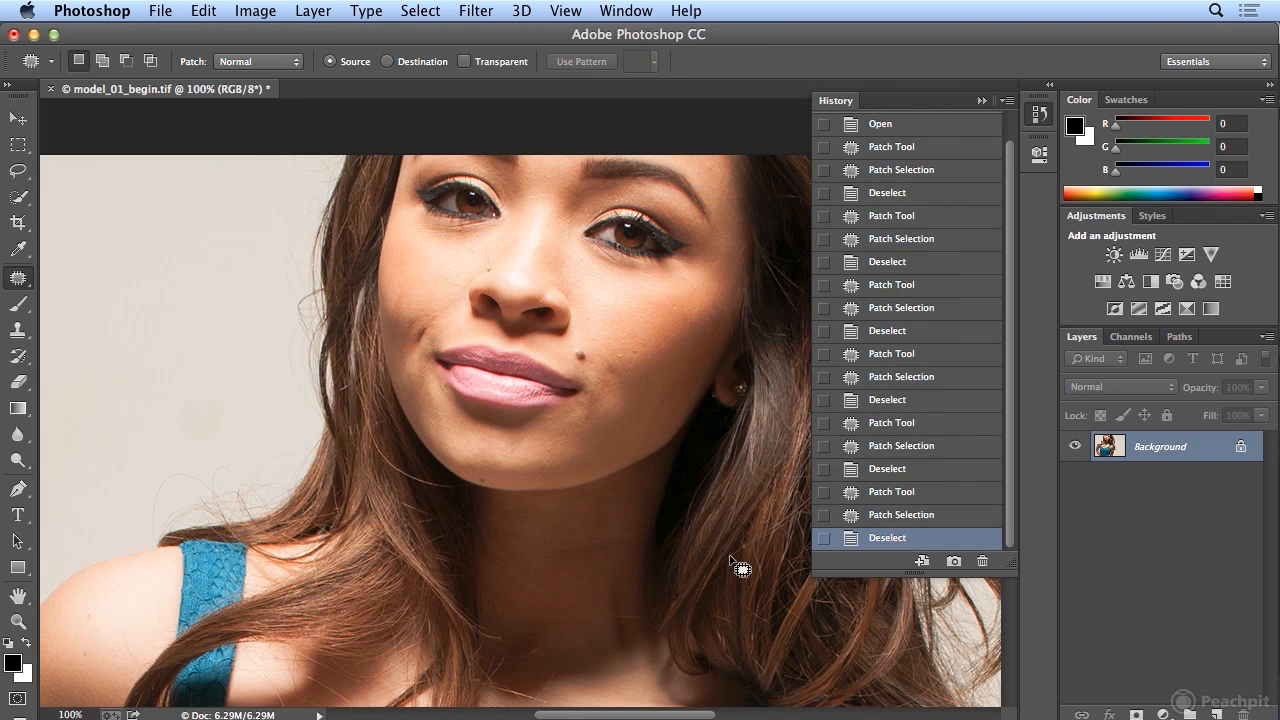
left_click(204, 11)
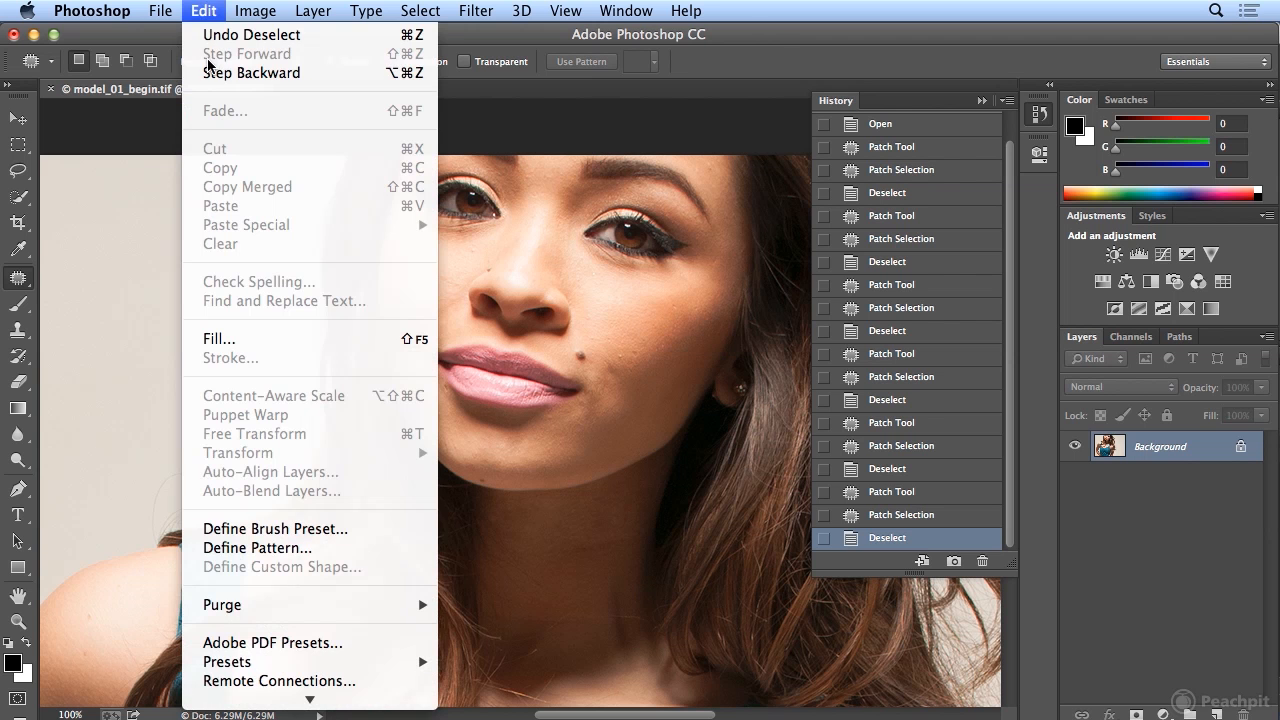
left_click(201, 13)
left_click(213, 73)
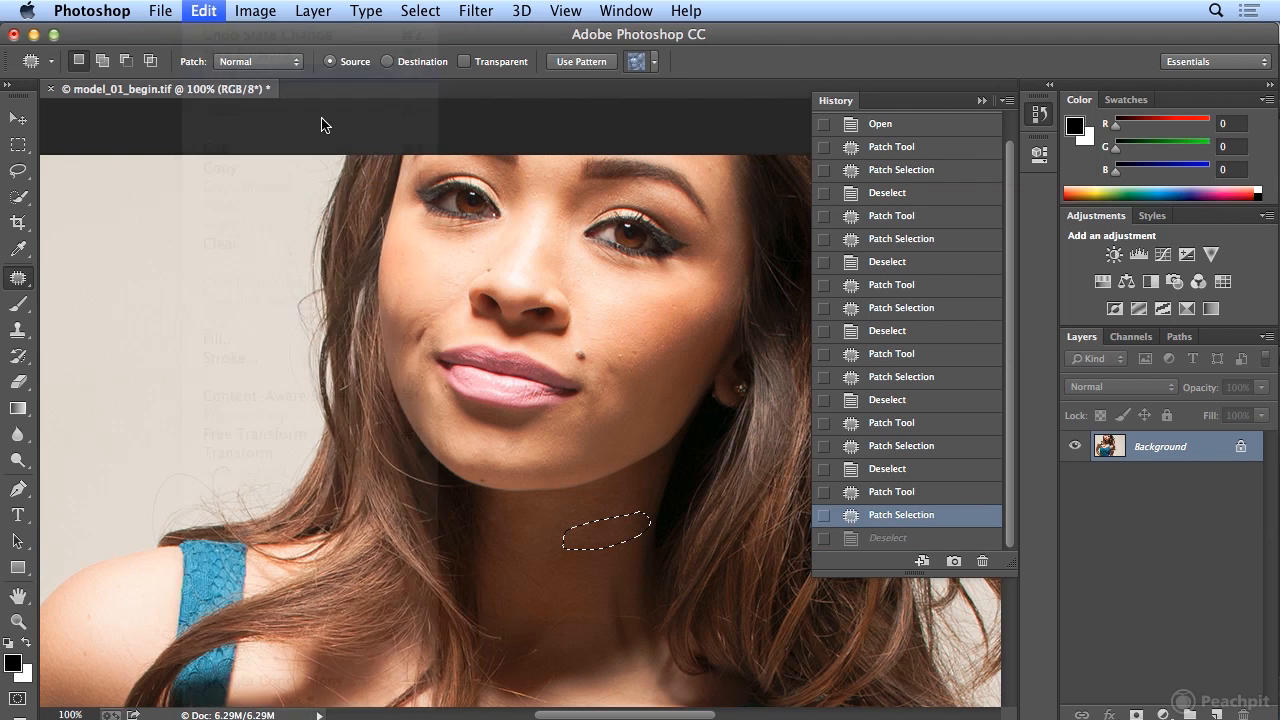
key("ctrl+d")
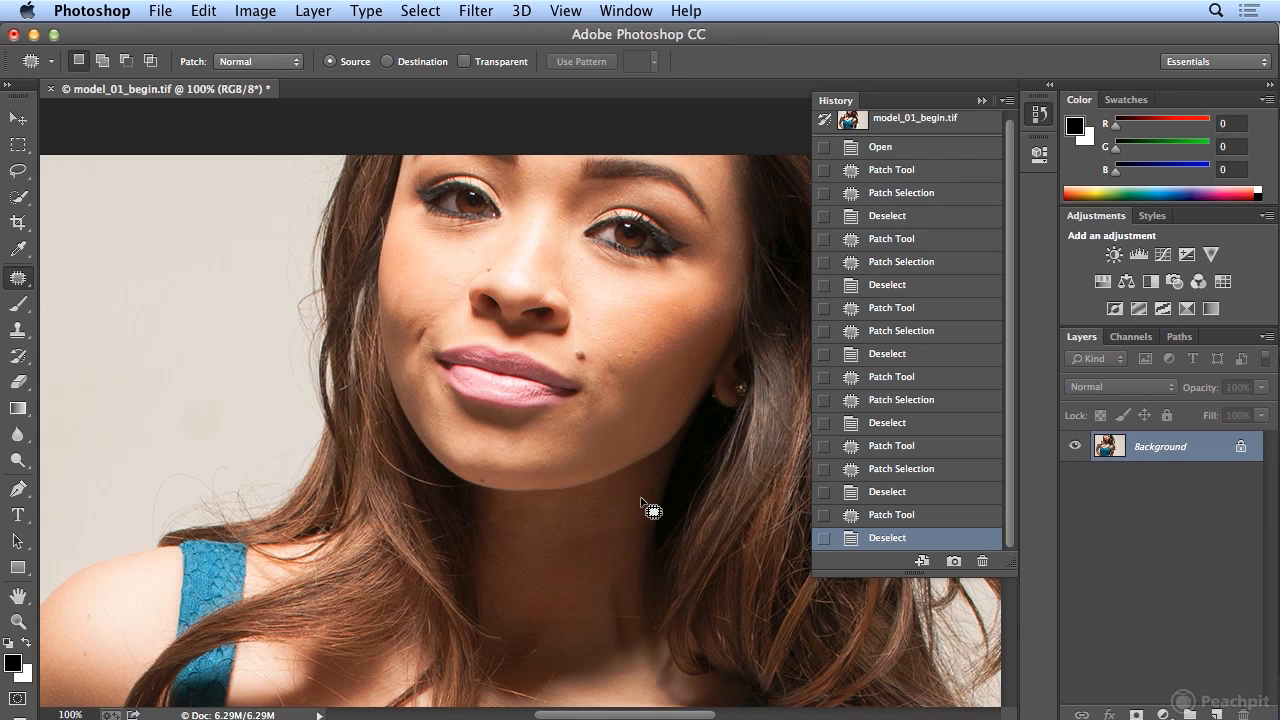
Compare the original open state with the latest retouched state once more and close the history list
left_click(922, 148)
left_click(890, 538)
left_click(1040, 114)
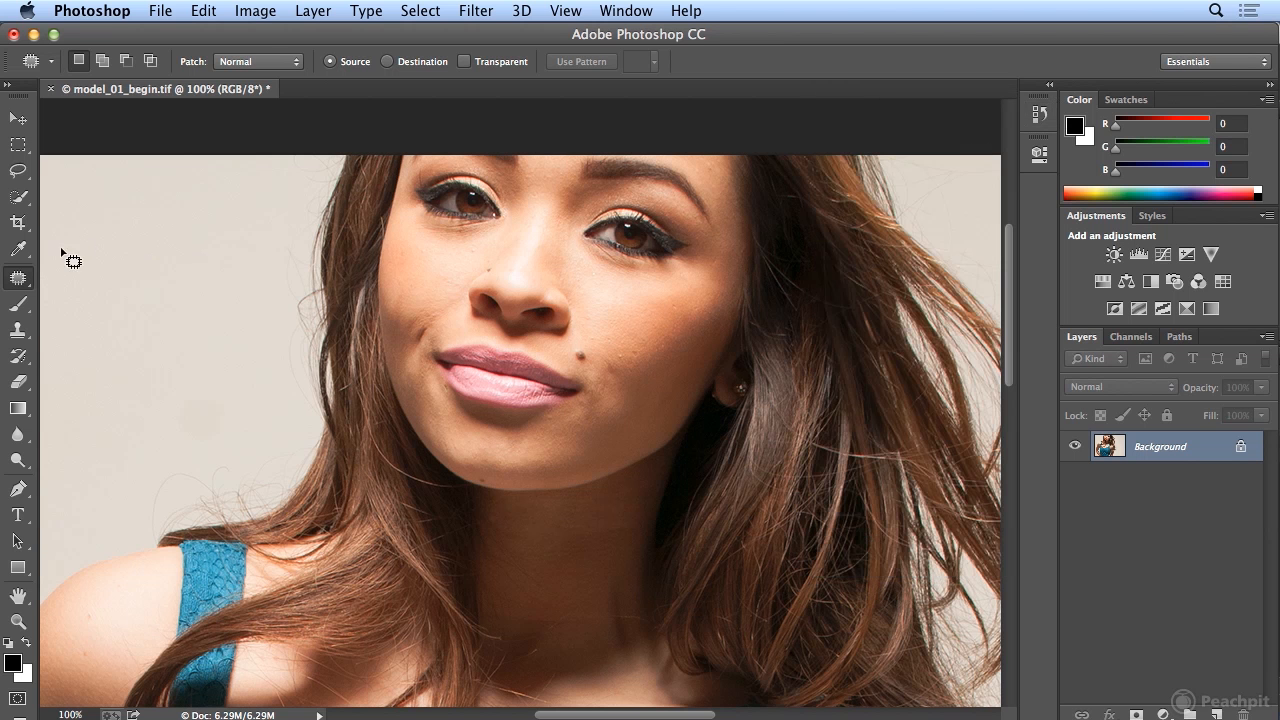
Show the healing tools grouped with the Patch Tool
left_click(24, 279)
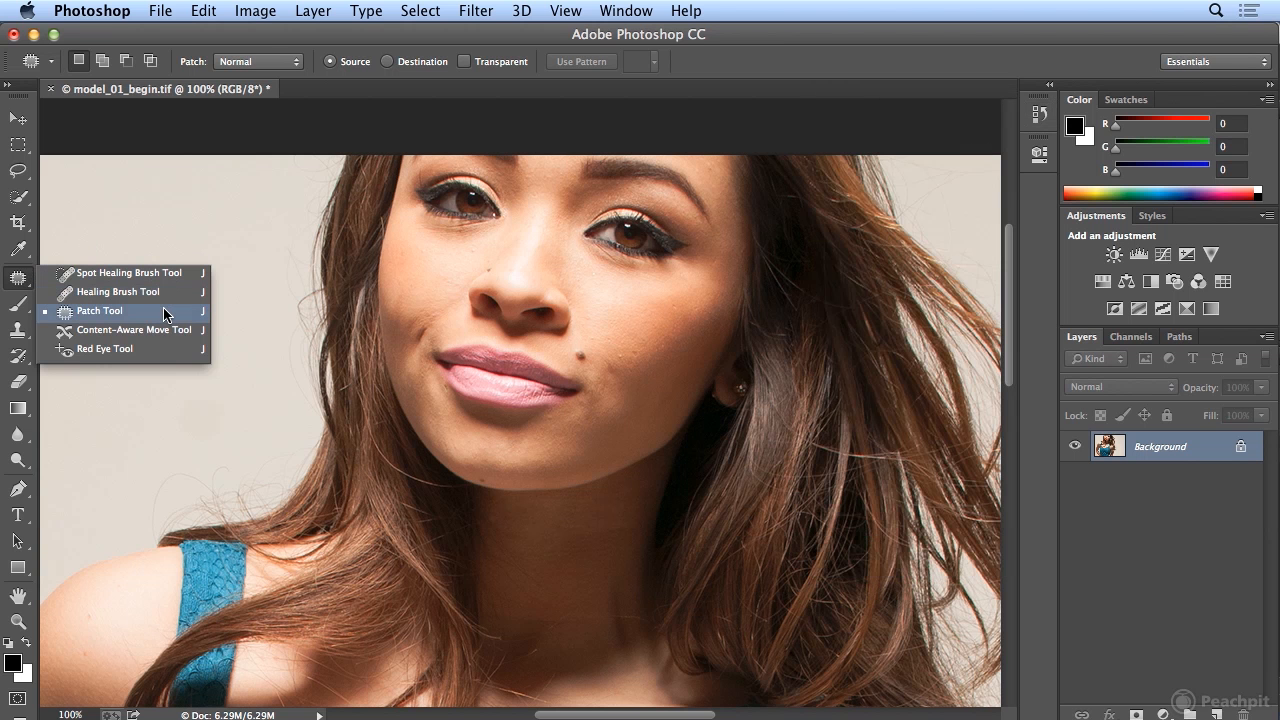